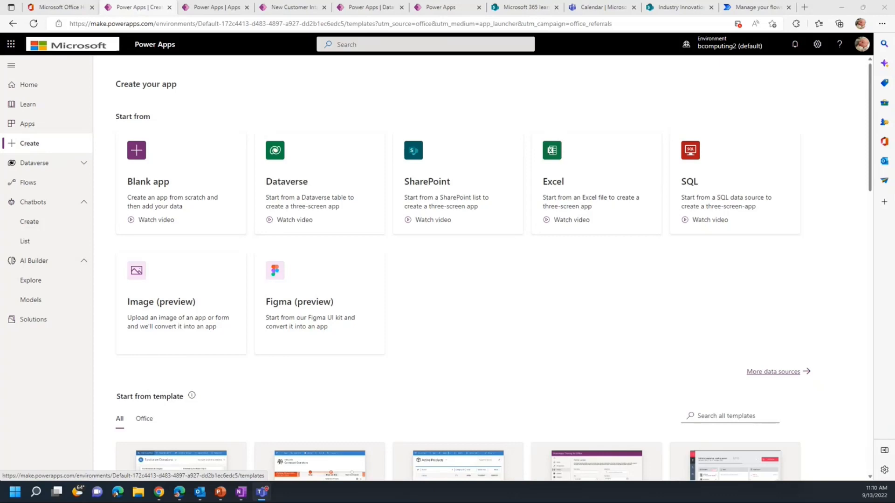
- View the apps in the Office home page's app launcher and return to the Power Apps Create page
left_click(61, 8)
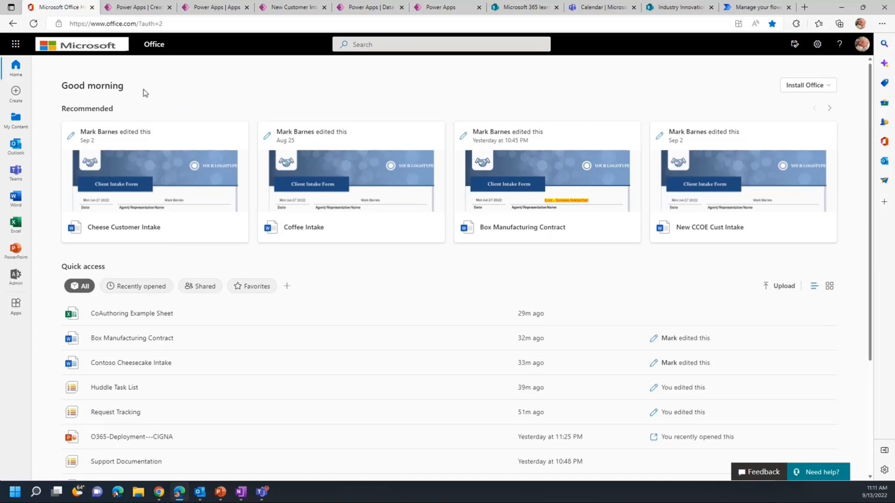
left_click(17, 47)
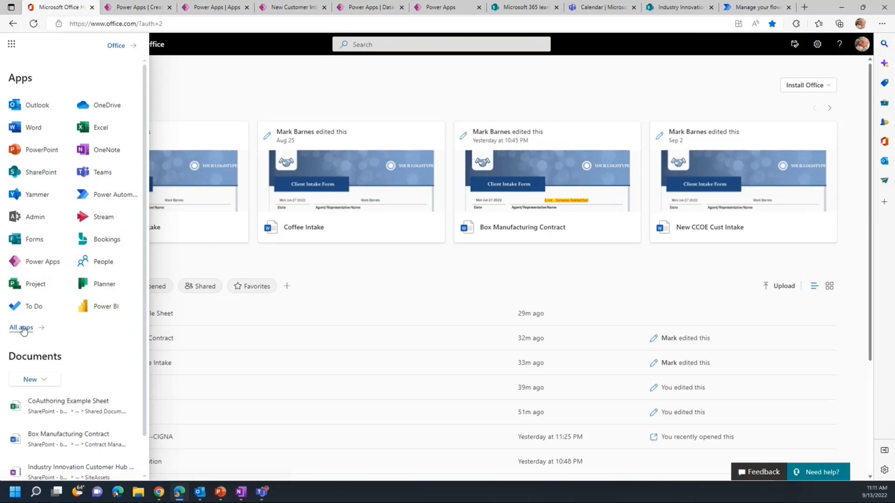
left_click(140, 8)
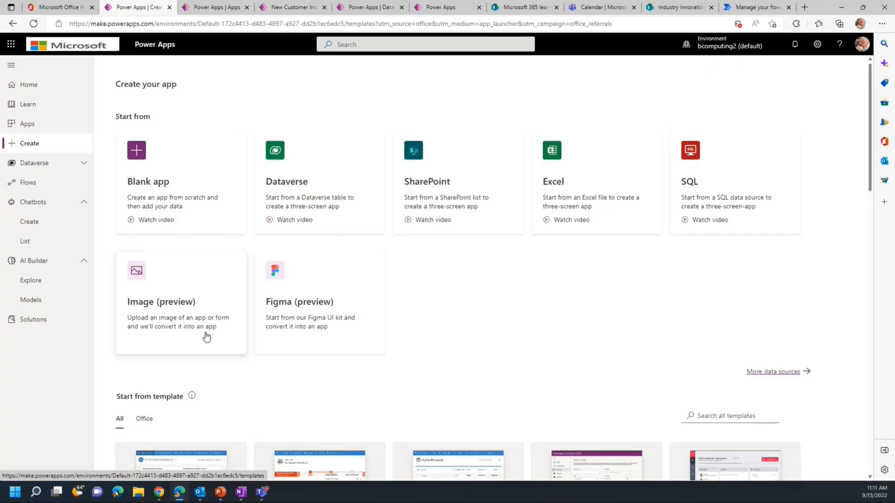
- Start creating an app from an image, accept the image guidelines and name the app Hub Demo App
left_click(193, 306)
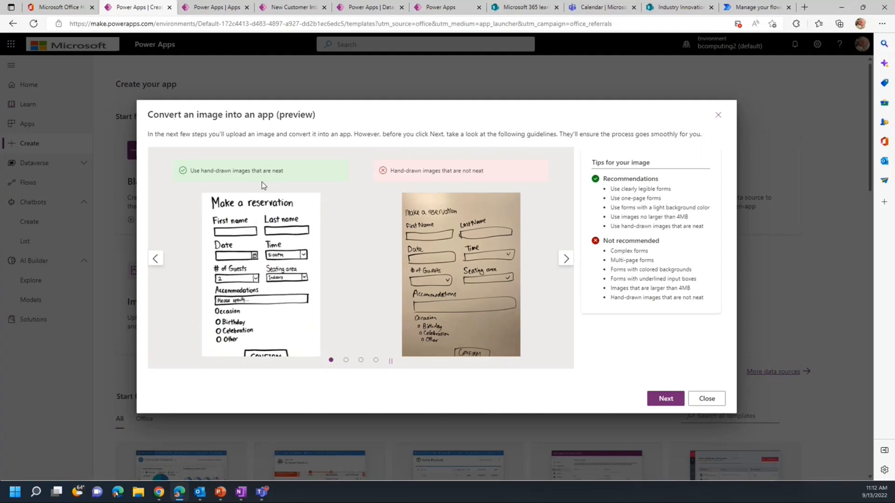
left_click(667, 400)
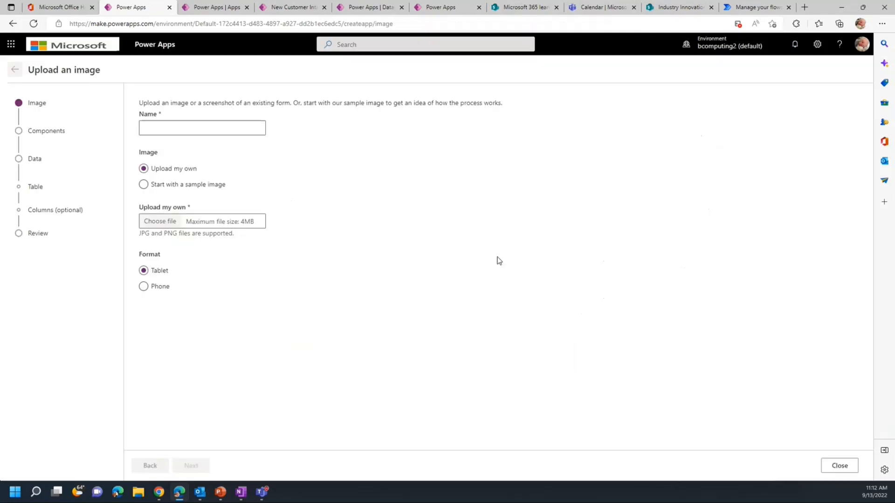
left_click(219, 129)
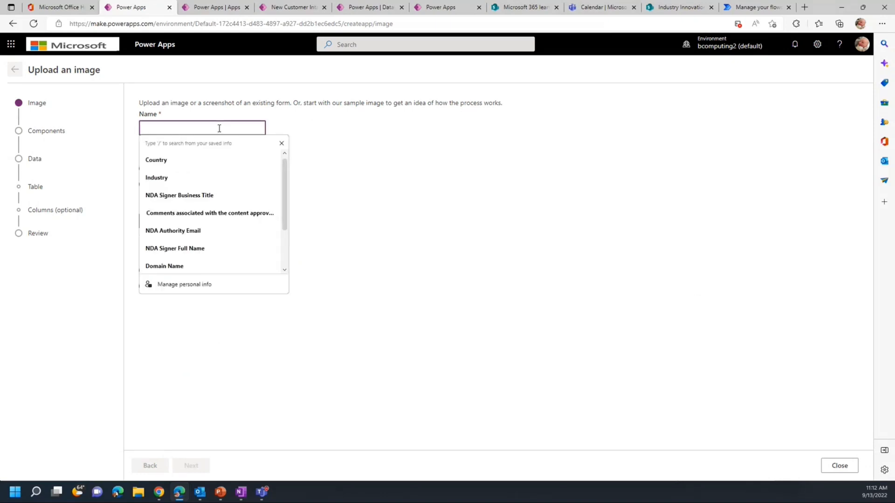
type("Hub ")
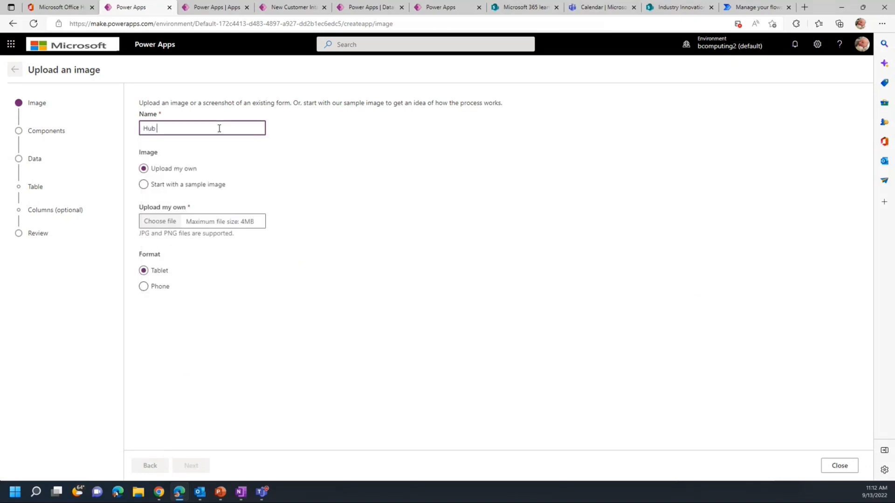
type("Demo App")
- Upload 1 Customer Intake 3.jpg from the Pictures folder as the source image for the app
left_click(201, 226)
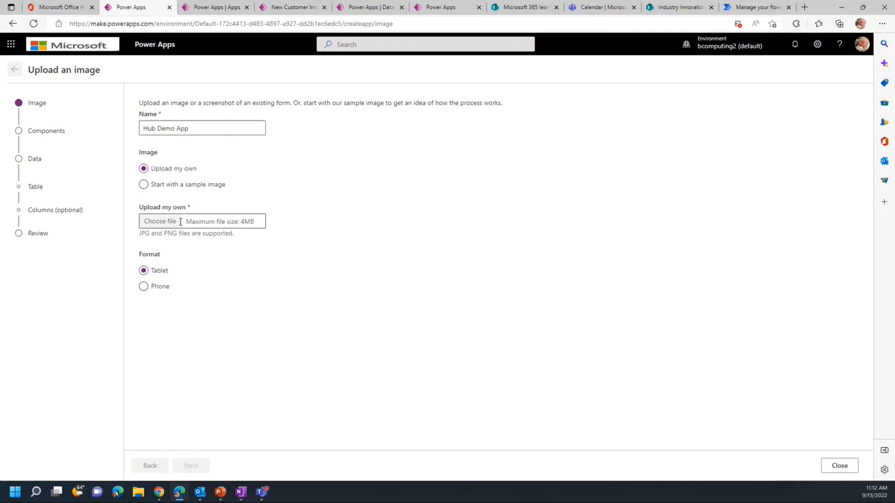
left_click(198, 226)
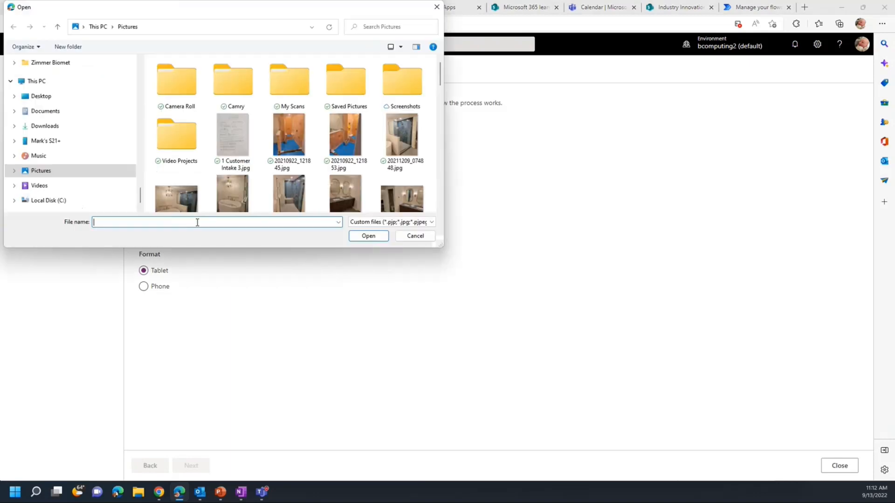
left_click(239, 140)
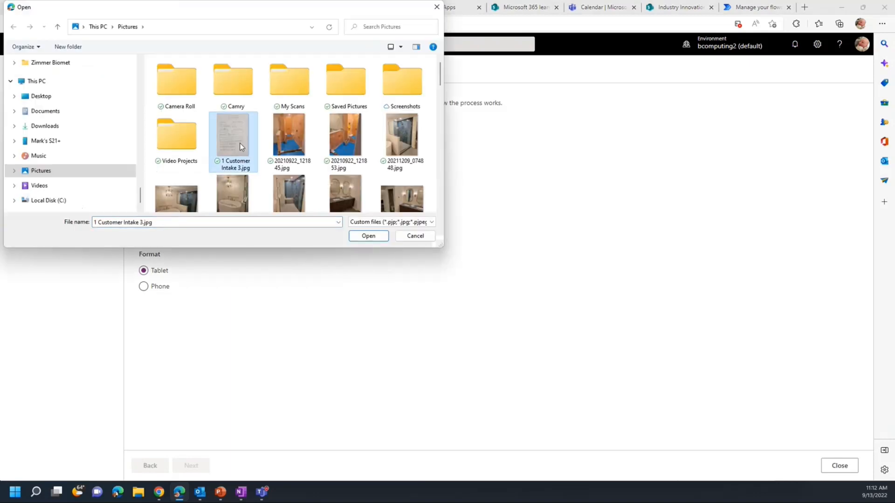
left_click(368, 235)
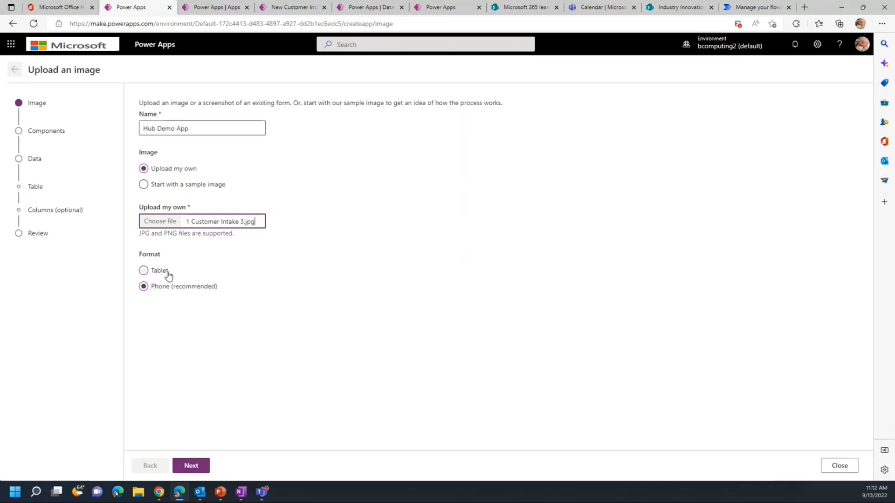
- Proceed to the component tagging stage and tag the empty box under Request Description as a Text input
left_click(191, 467)
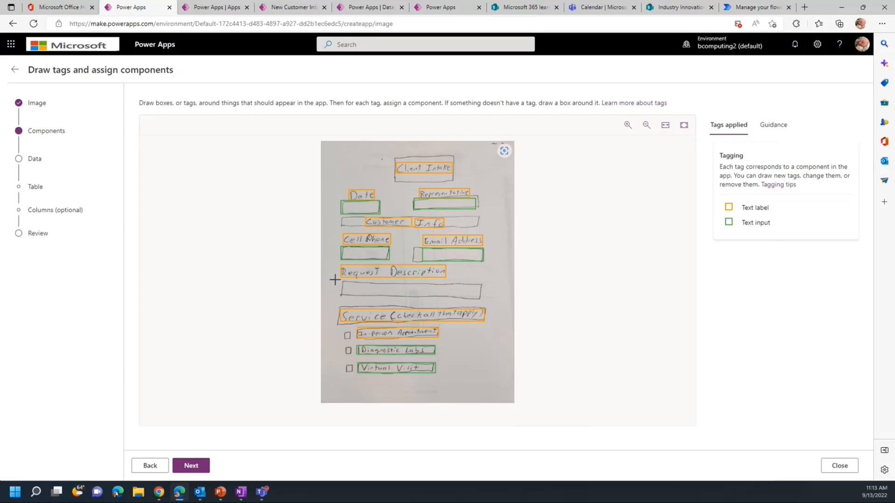
left_click_drag(339, 280, 483, 299)
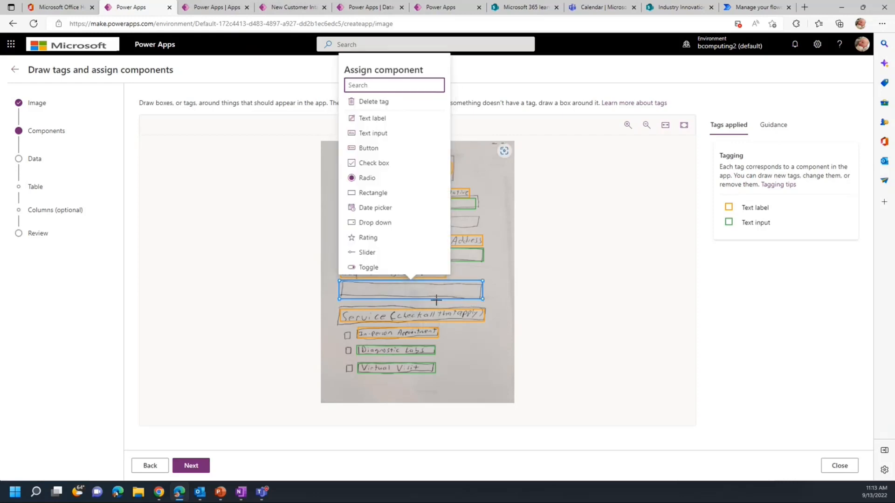
left_click(369, 134)
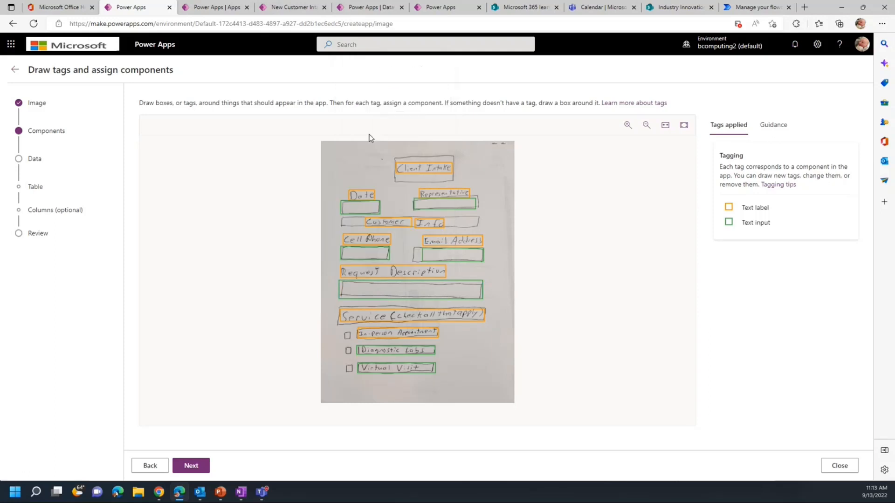
- Assign the Check box component to the In-Person Appointment, Diagnostic Labs and Virtual Visit tags
left_click(400, 335)
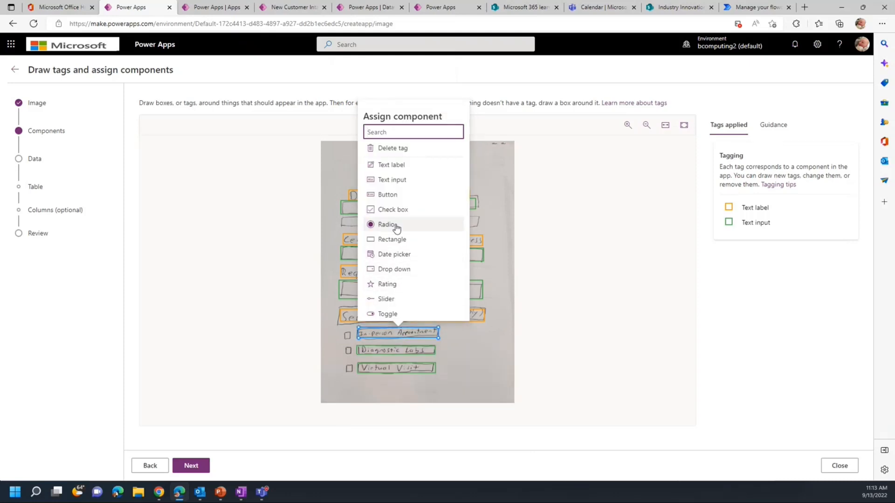
left_click(387, 209)
left_click(383, 352)
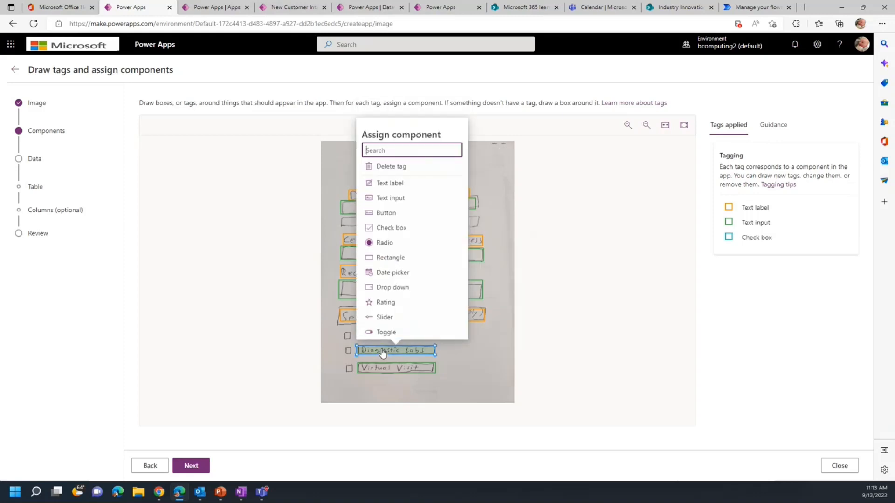
left_click(390, 228)
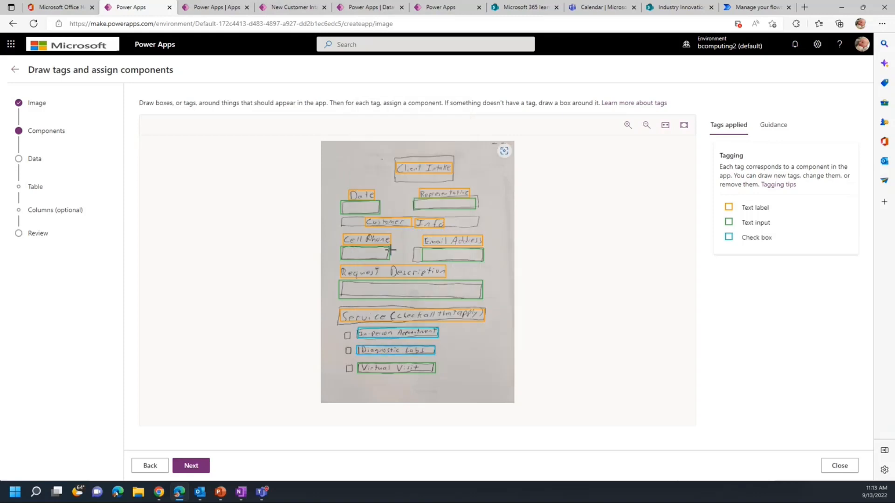
left_click(386, 371)
left_click(396, 243)
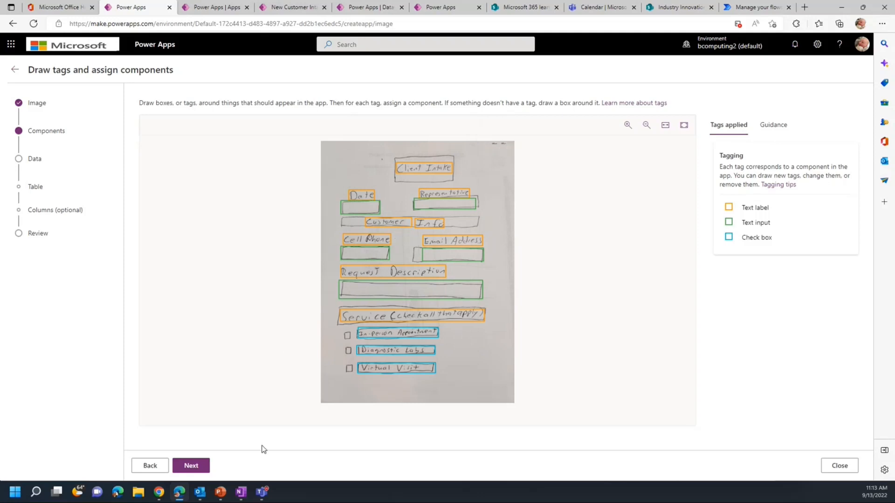
- Assign the Date picker component to the box under Date and proceed to the data setup
left_click(353, 214)
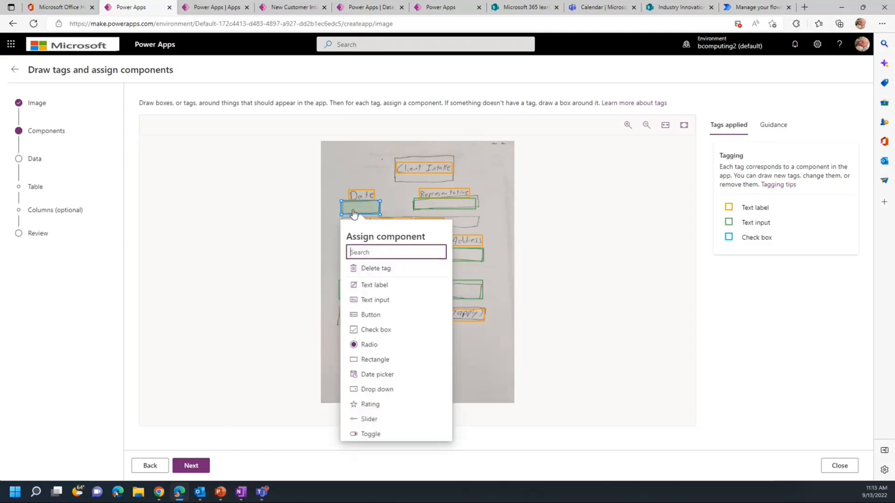
left_click(378, 374)
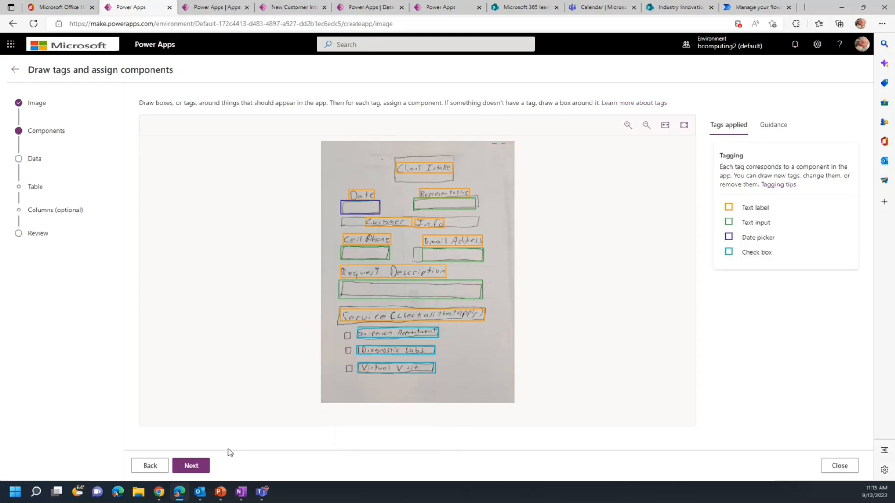
left_click(191, 466)
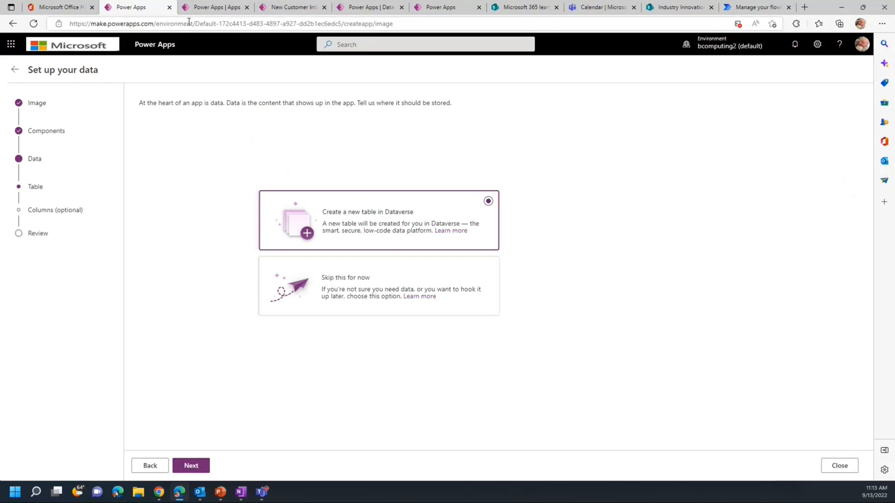
- Review the list of existing apps and the finished New Customer Intake app with its Patient Intake Form
left_click(212, 10)
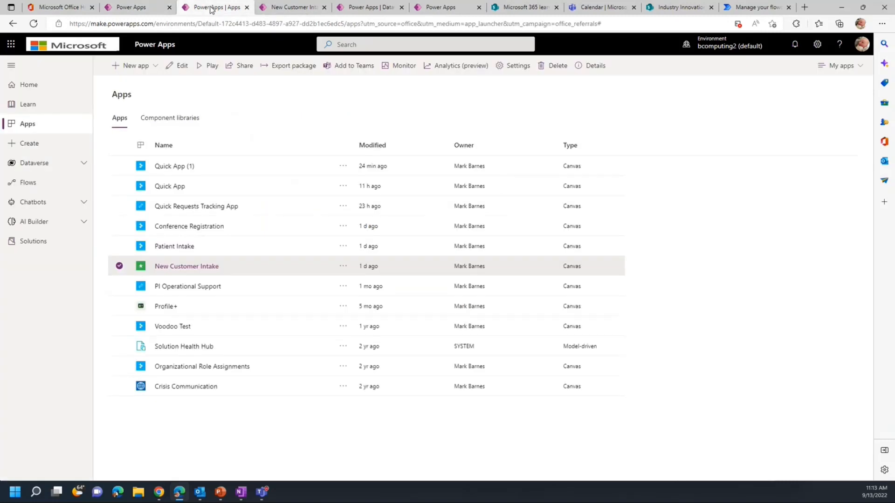
left_click(289, 10)
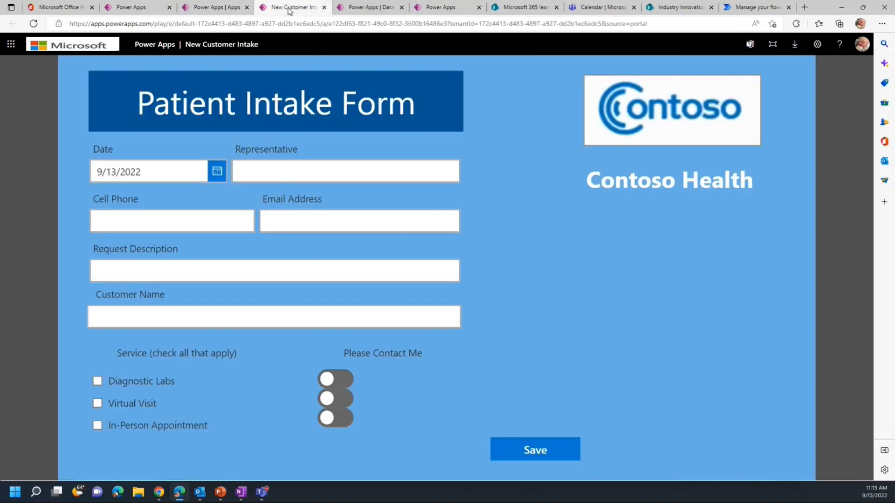
- Show the Email Address column in the New Customer Intake Dataverse table
left_click(364, 9)
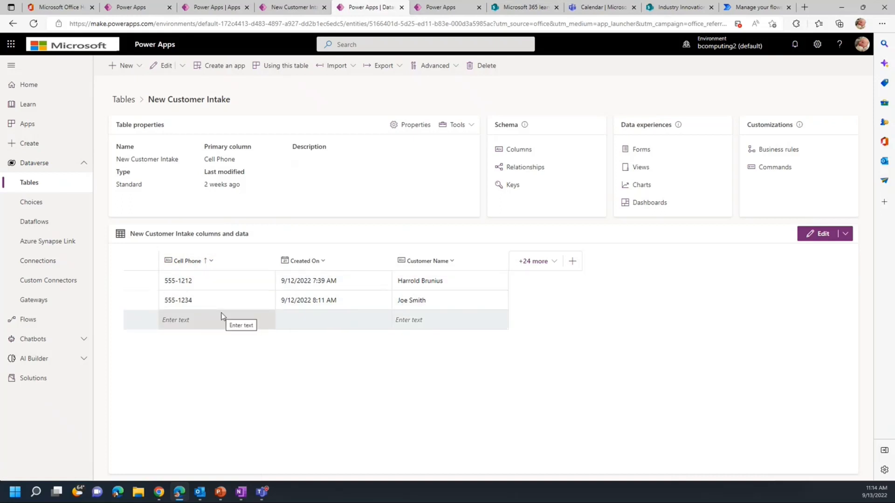
left_click(554, 264)
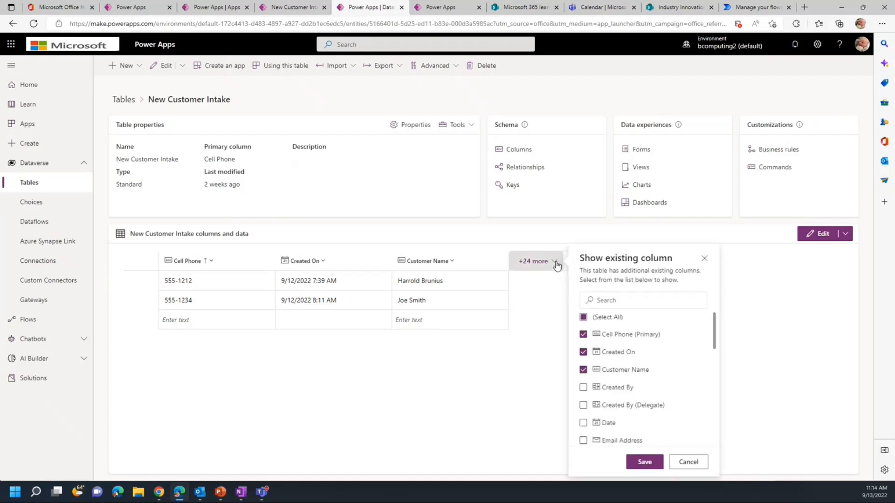
left_click(584, 441)
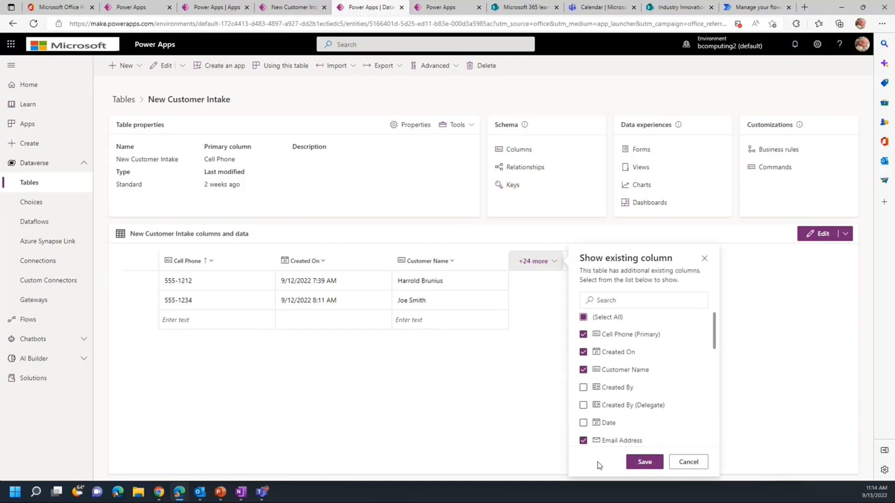
left_click(642, 464)
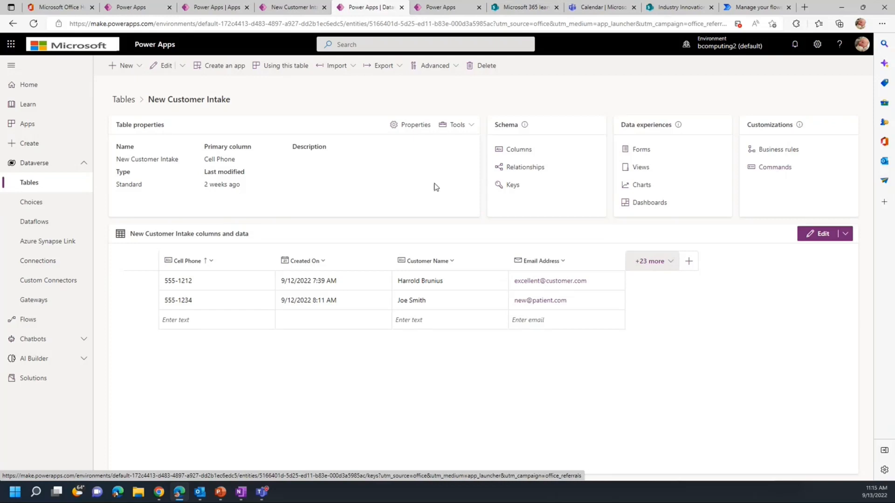
- Run the New Customer Intake app from the apps list, ticking Diagnostic Labs and switching on its Please Contact Me toggle
left_click(146, 13)
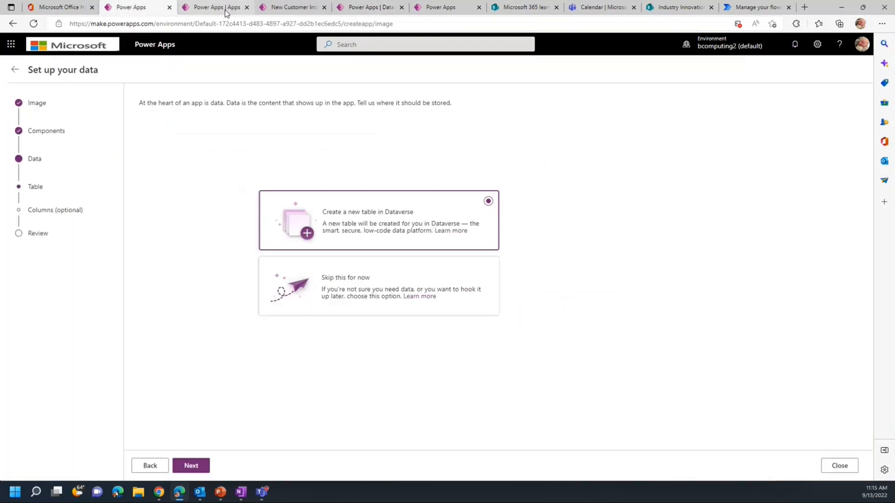
left_click(228, 8)
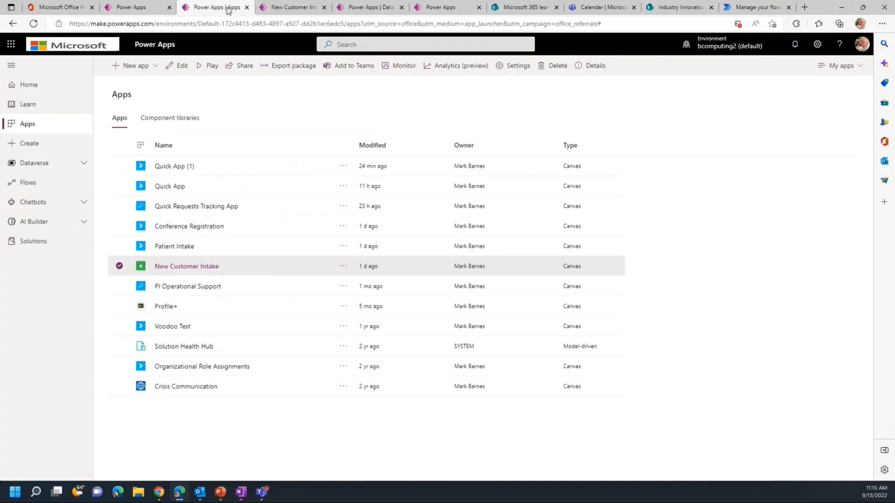
left_click(191, 267)
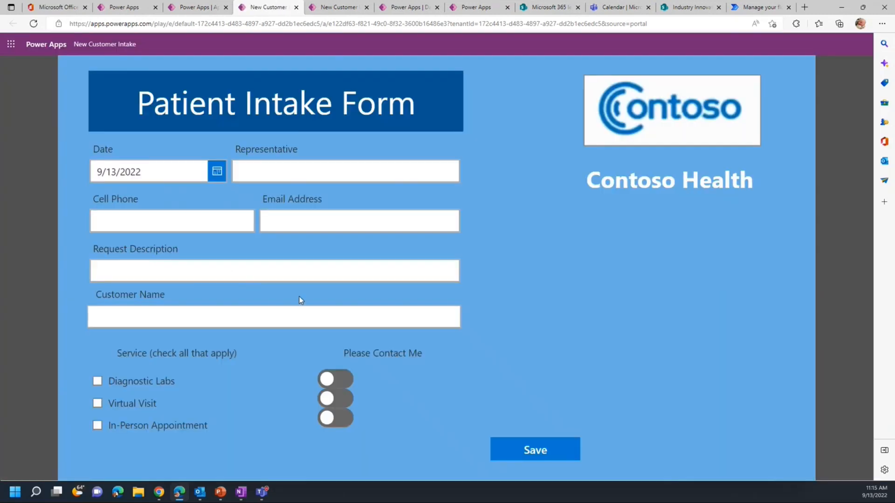
left_click(252, 269)
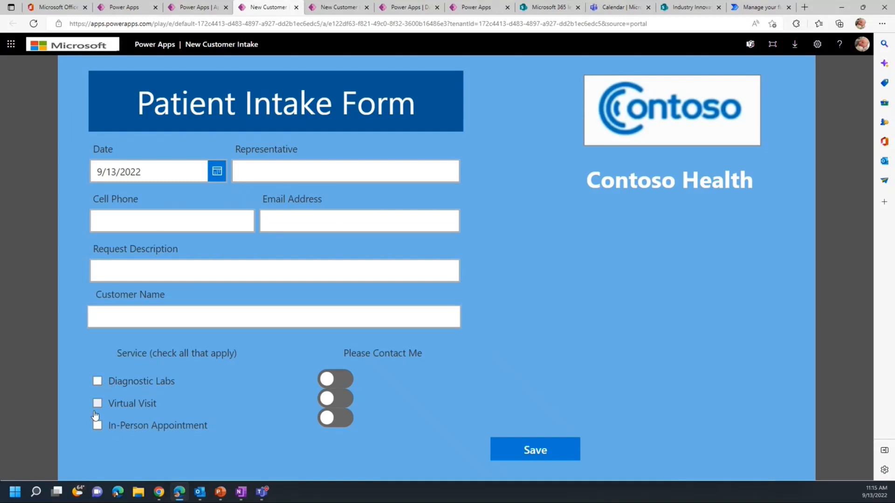
left_click(97, 381)
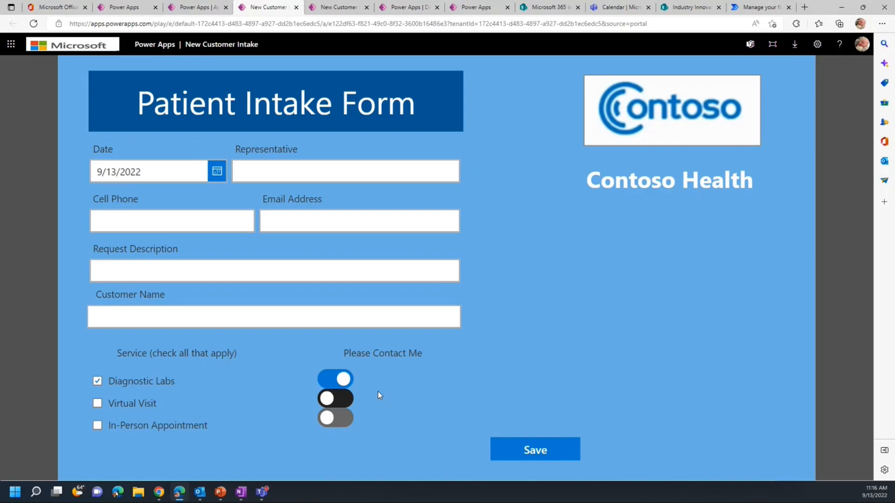
- Switch to Teams and open the New Customer Intake app in the General channel of Industry Innovation Customer Hub
left_click(263, 492)
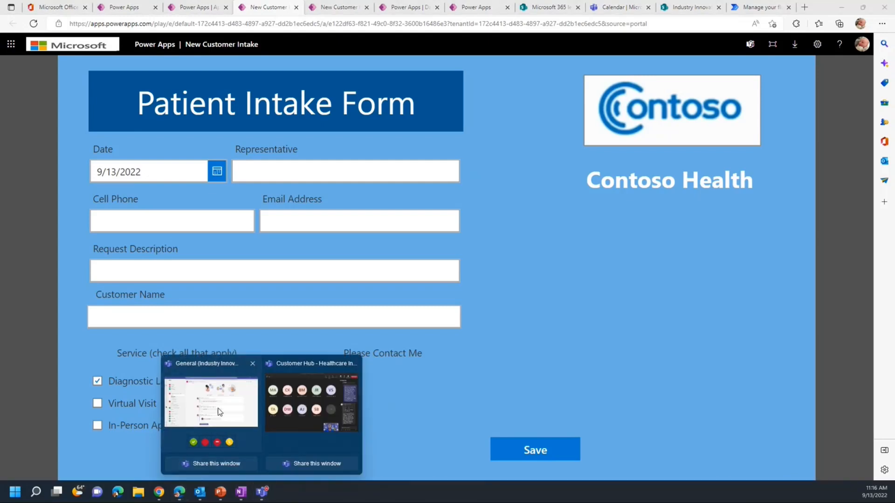
left_click(244, 452)
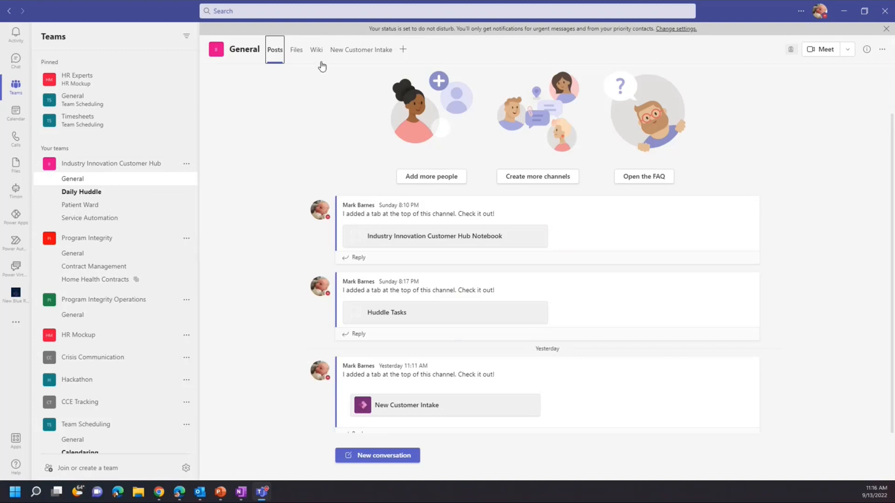
left_click(364, 54)
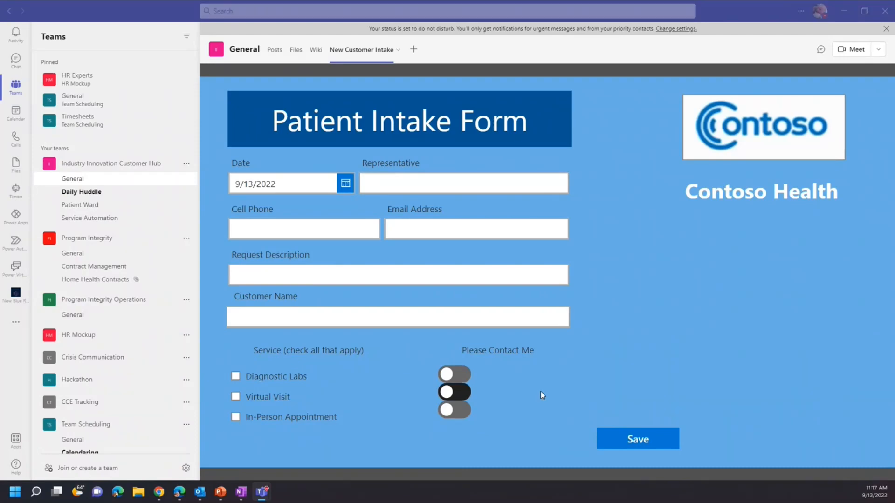
- Switch back to Power Apps in the browser and open the page for creating a new app
key("alt+Tab")
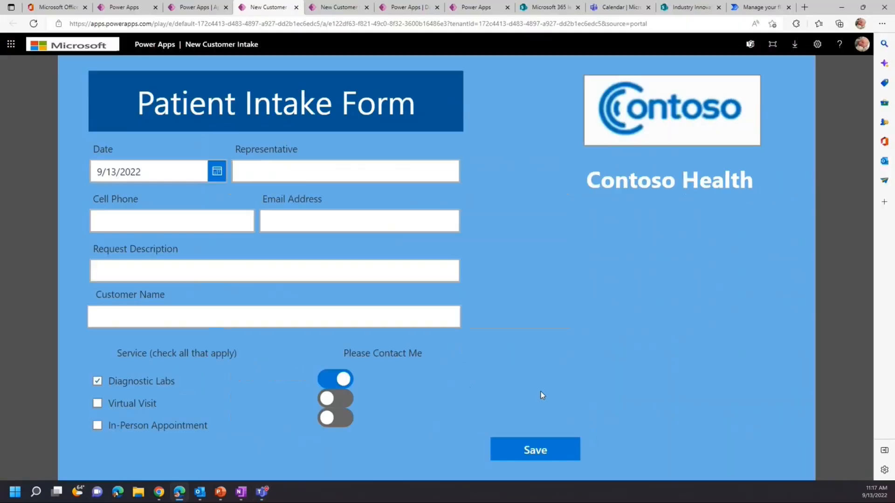
left_click(125, 7)
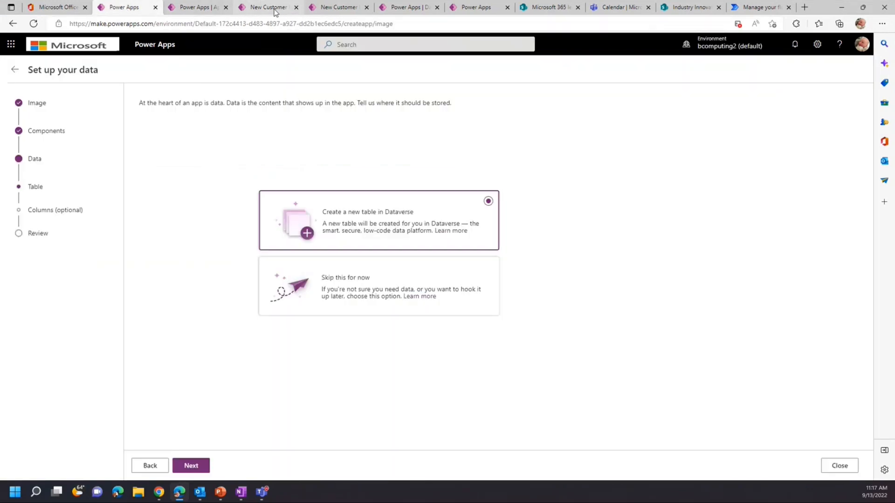
left_click(205, 10)
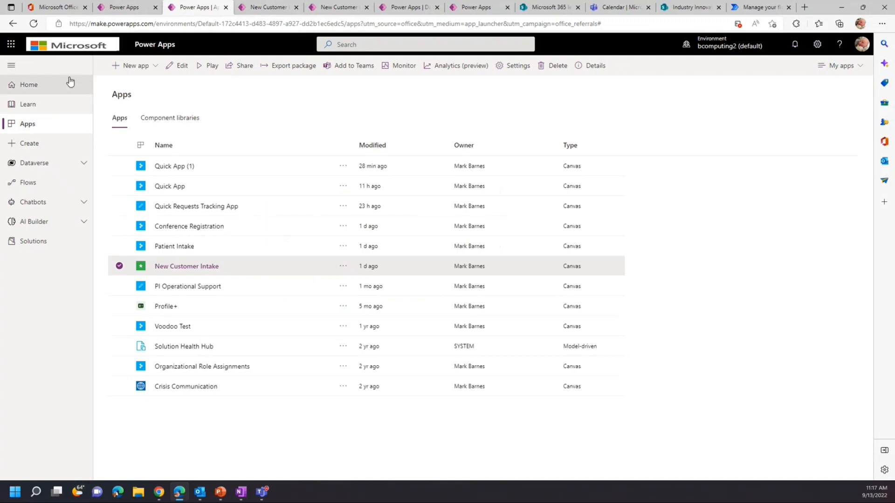
left_click(40, 145)
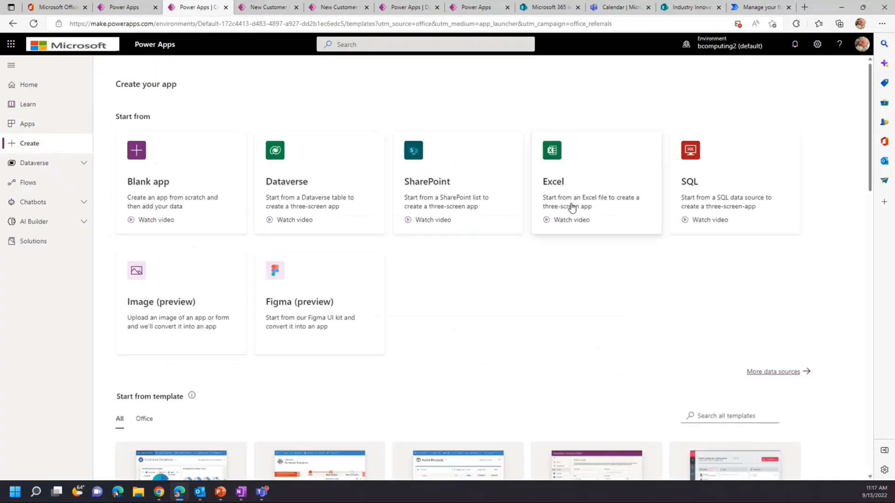
- Create an app from the Request Tracking SharePoint list on the Industry Innovation Customer Hub site, using the first SharePoint connection
left_click(441, 198)
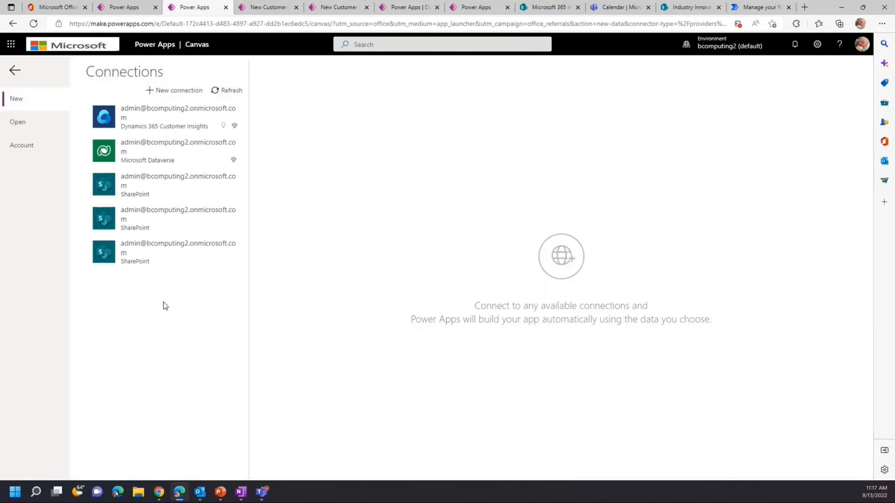
left_click(170, 195)
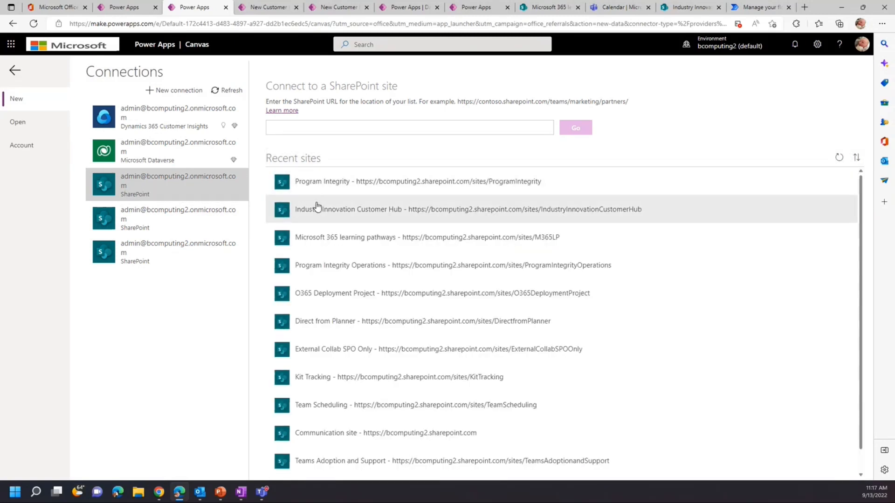
left_click(362, 215)
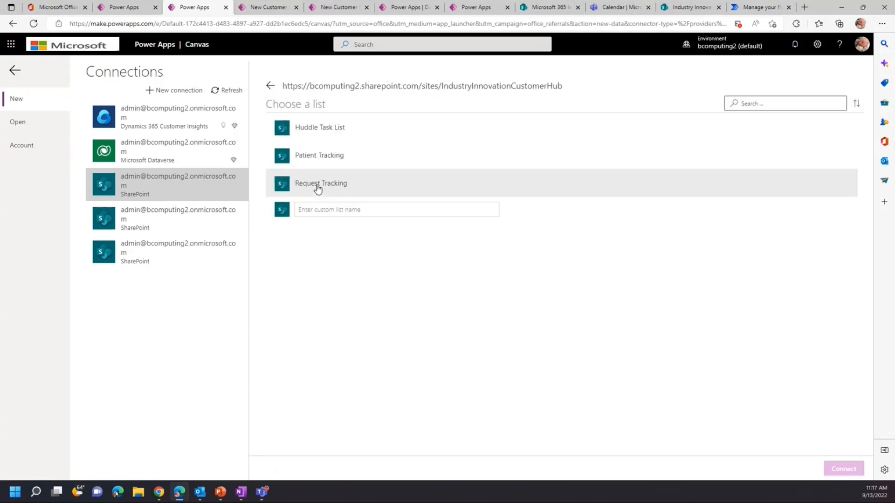
left_click(318, 187)
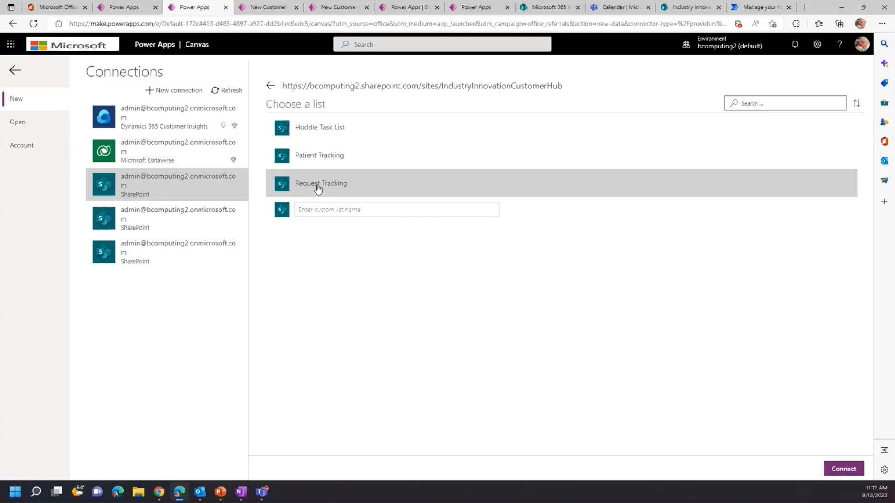
left_click(843, 469)
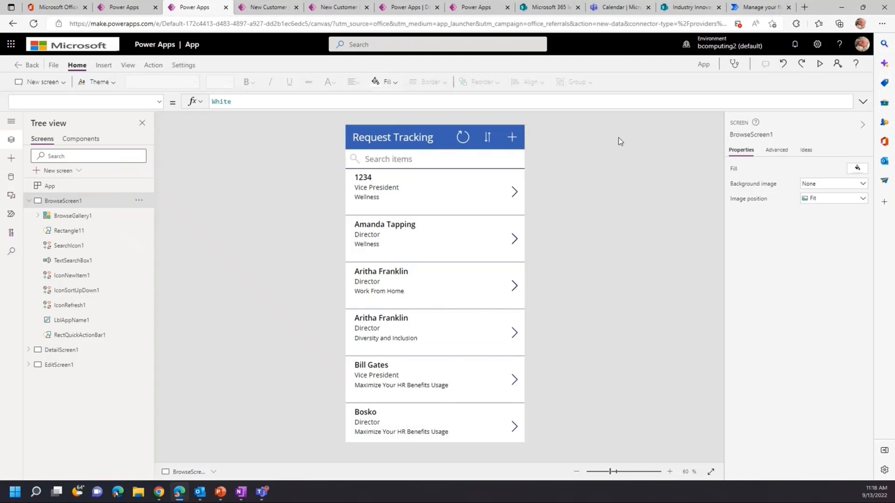
- Preview the Request Tracking app and open the first request's details and edit form
left_click(820, 64)
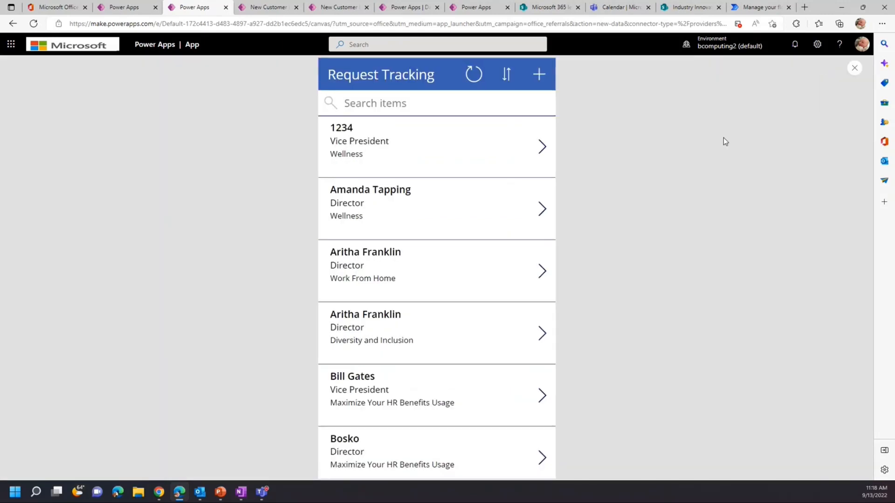
left_click(541, 148)
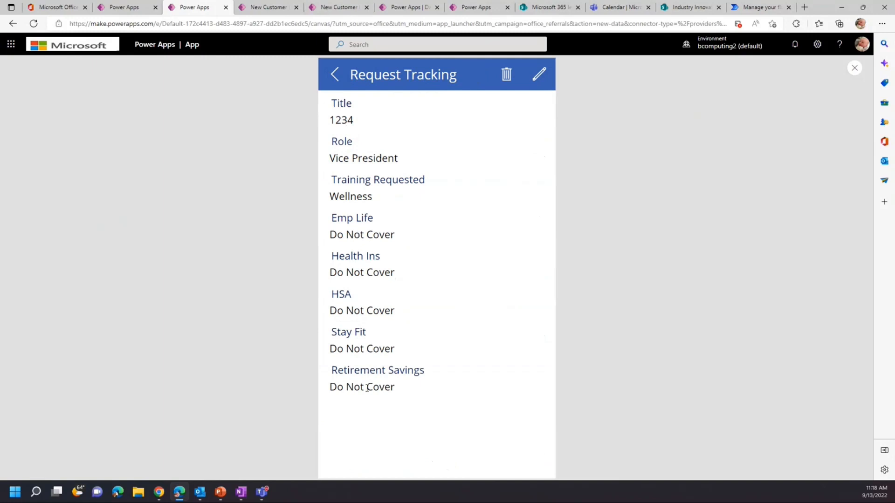
left_click(540, 76)
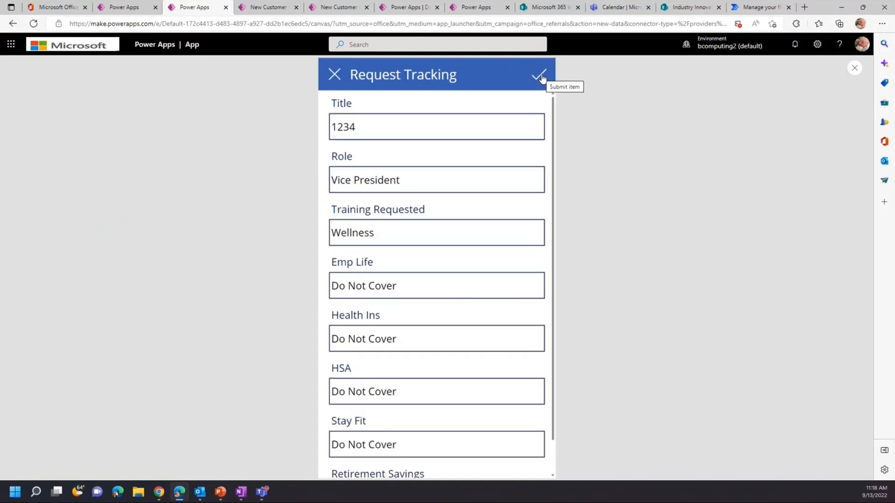
- Leave the edit form without changes, return to the request list and search it by a requester's first name
left_click(336, 78)
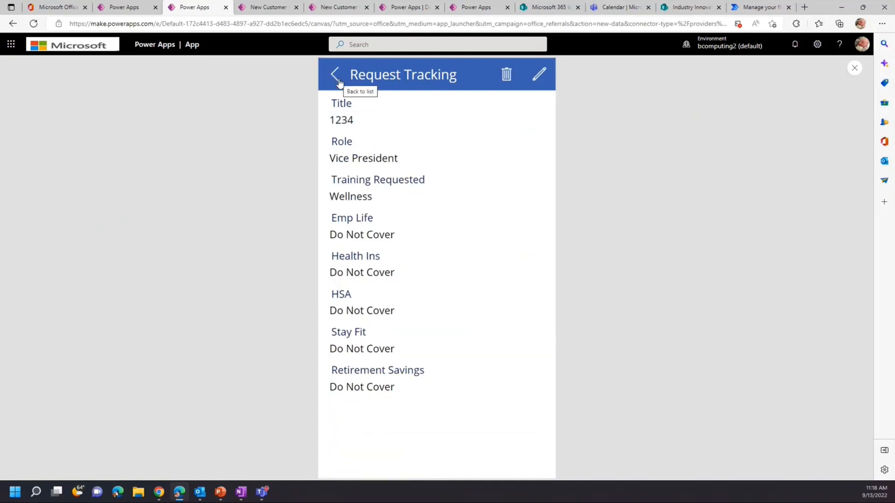
left_click(336, 79)
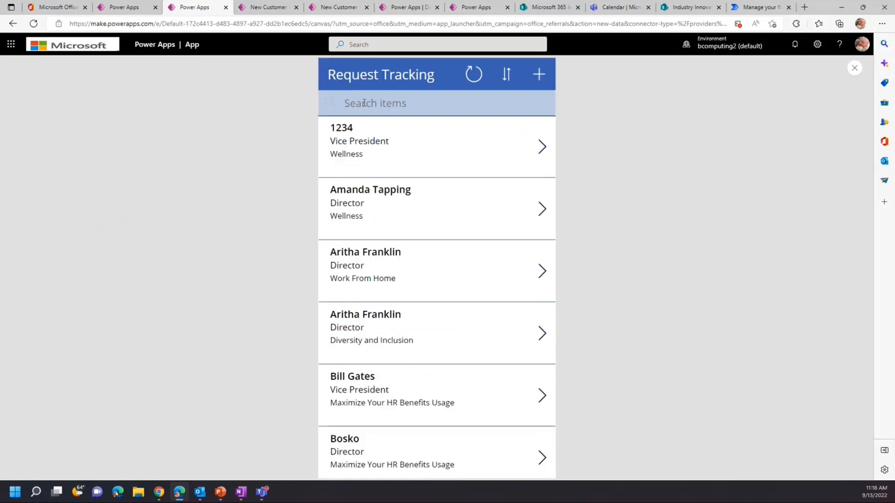
left_click(394, 111)
type("lucy")
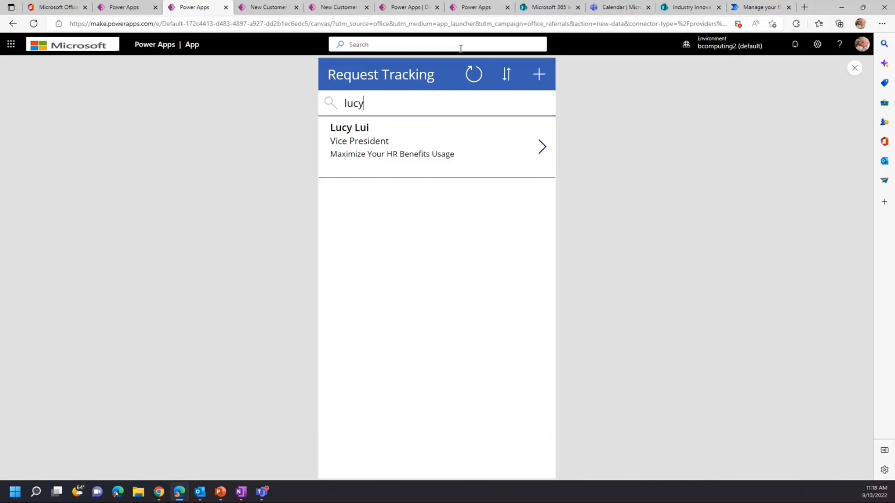
- Look through the Microsoft 365 learning pathways SharePoint page, from its intake form down to the embedded Request Tracking app
left_click(675, 11)
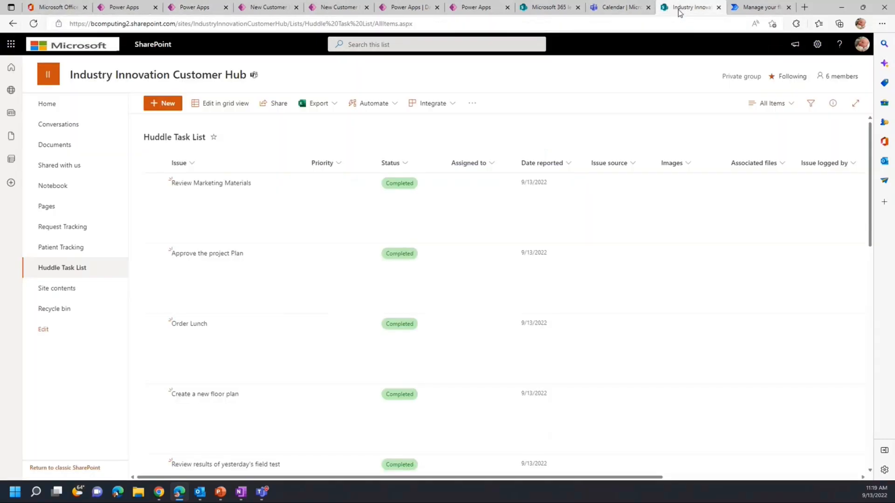
left_click(580, 12)
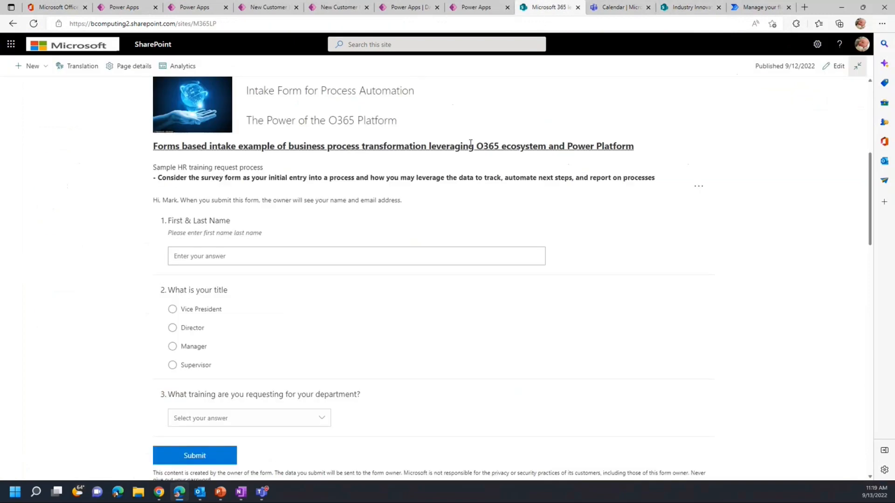
scroll(471, 142, "up", 1)
scroll(470, 142, "up", 5)
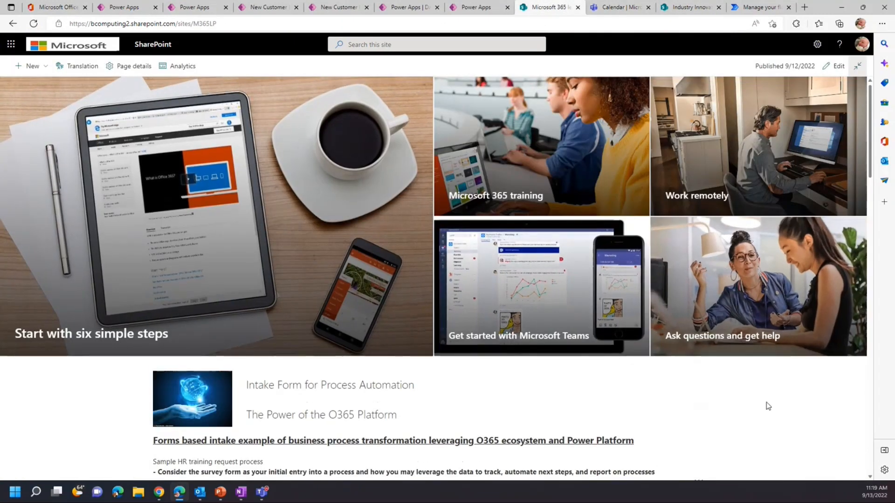
scroll(775, 394, "down", 10)
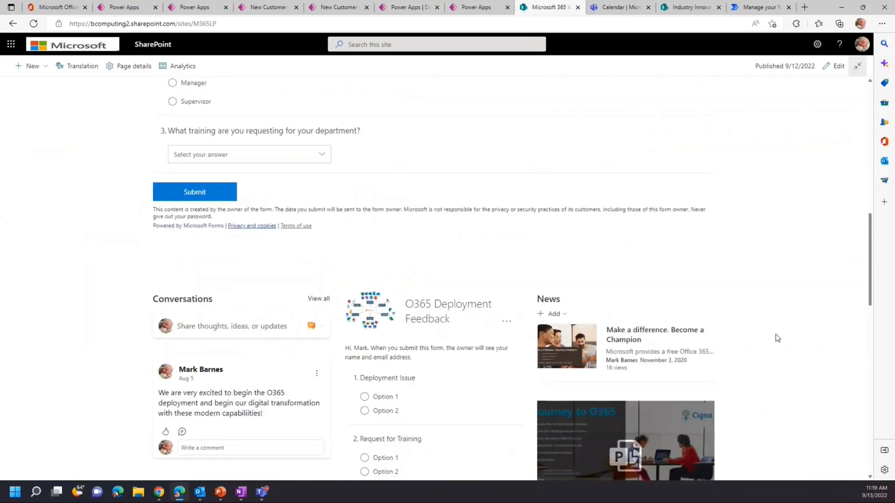
scroll(587, 265, "up", 4)
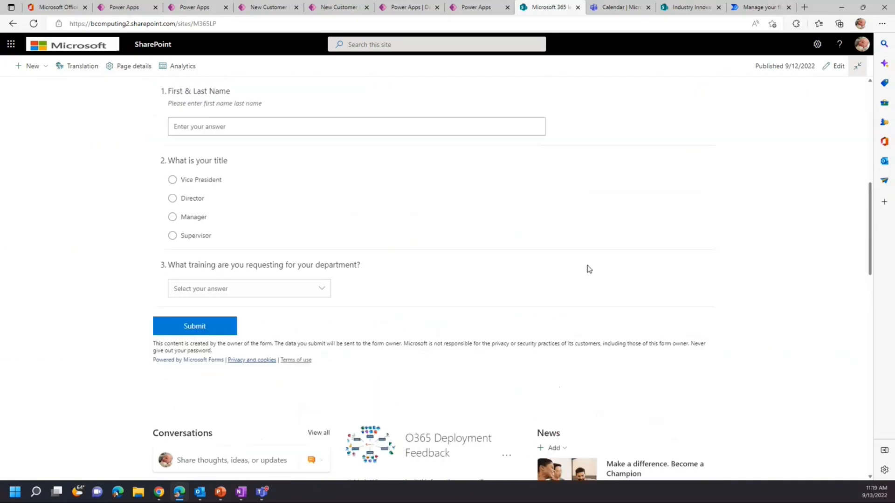
scroll(770, 259, "down", 2)
scroll(770, 260, "down", 4)
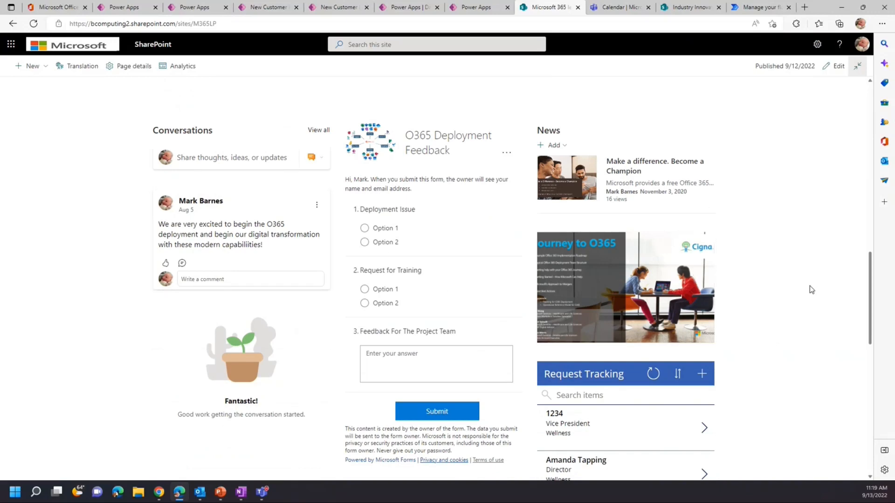
scroll(811, 290, "down", 5)
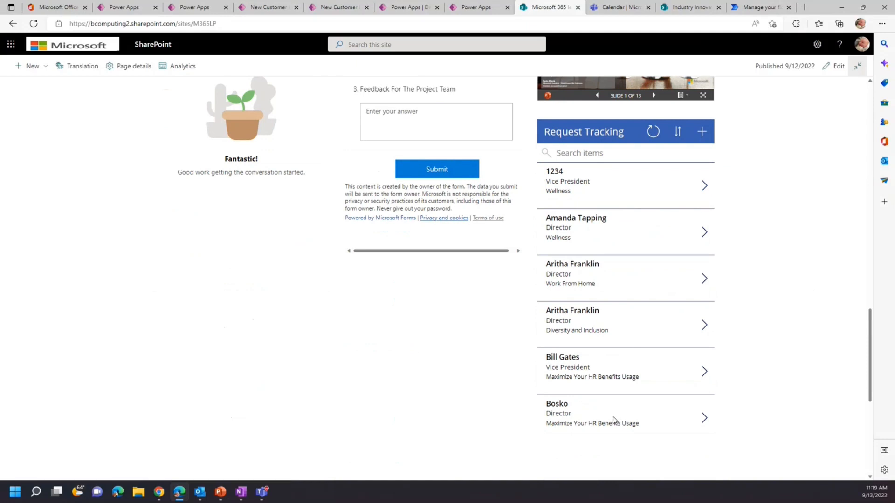
- Search the Request Tracking app embedded in the SharePoint page by the requester's first name
left_click(606, 153)
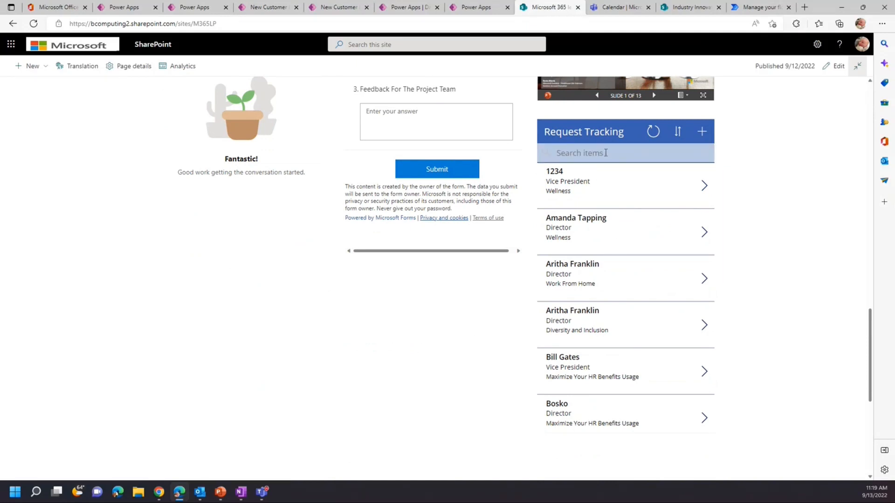
left_click(605, 153)
type("lucy")
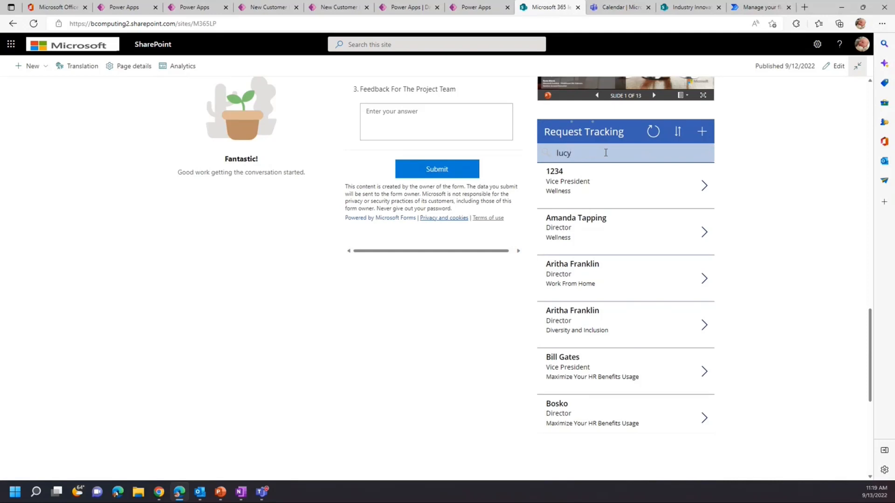